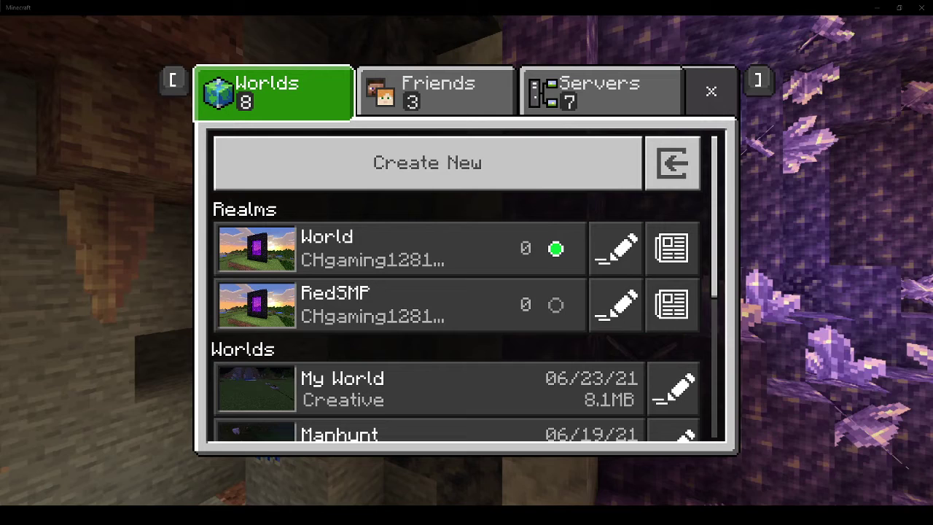
# Toggle the Play menu from Friends to Worlds and back to Friends.
pyautogui.press(']')
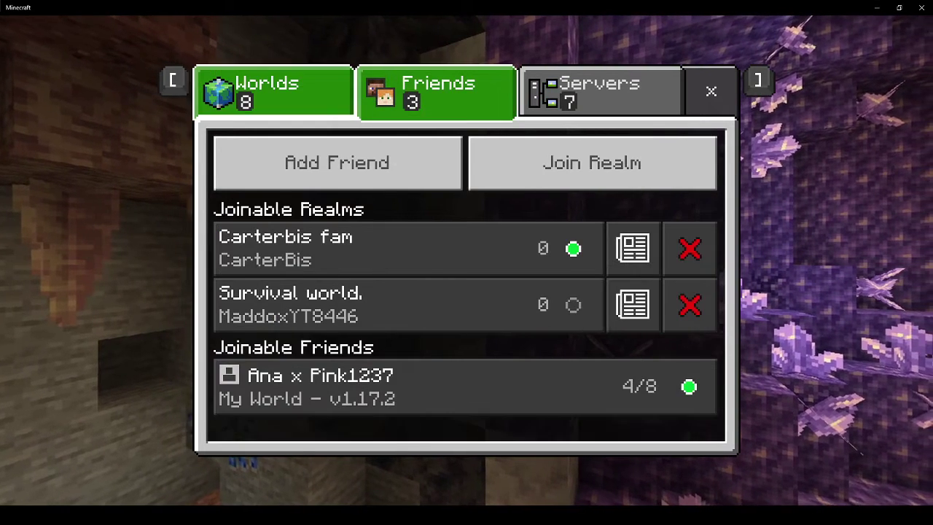
pyautogui.press('[')
pyautogui.click(437, 96)
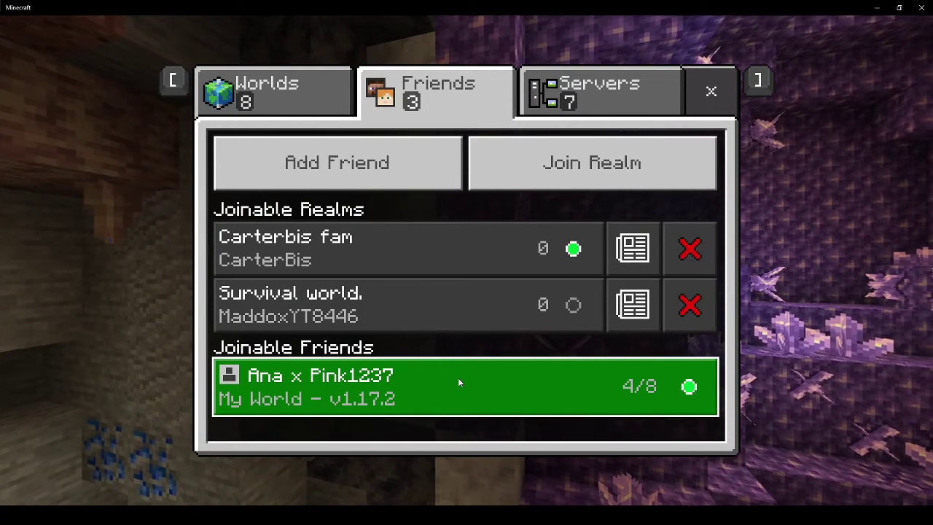
# Switch the Play menu to the Worlds tab showing realms and saved worlds.
pyautogui.click(283, 100)
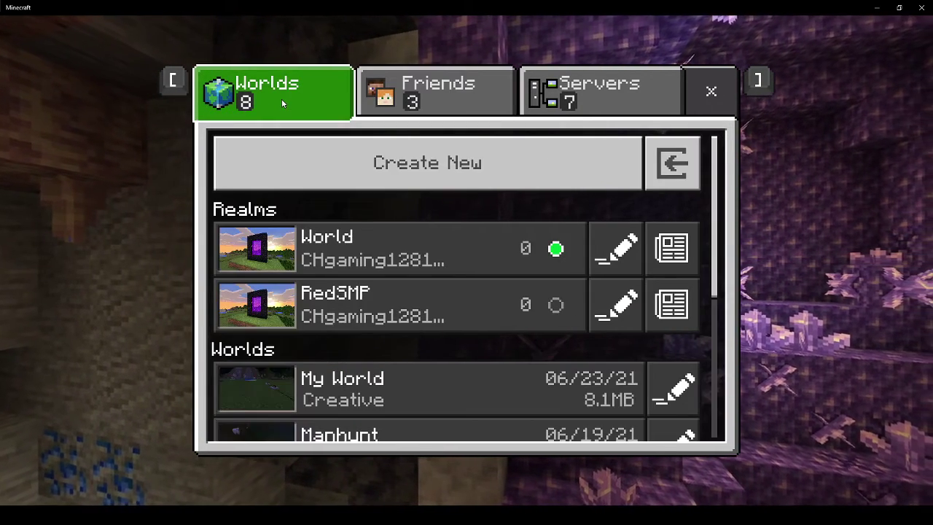